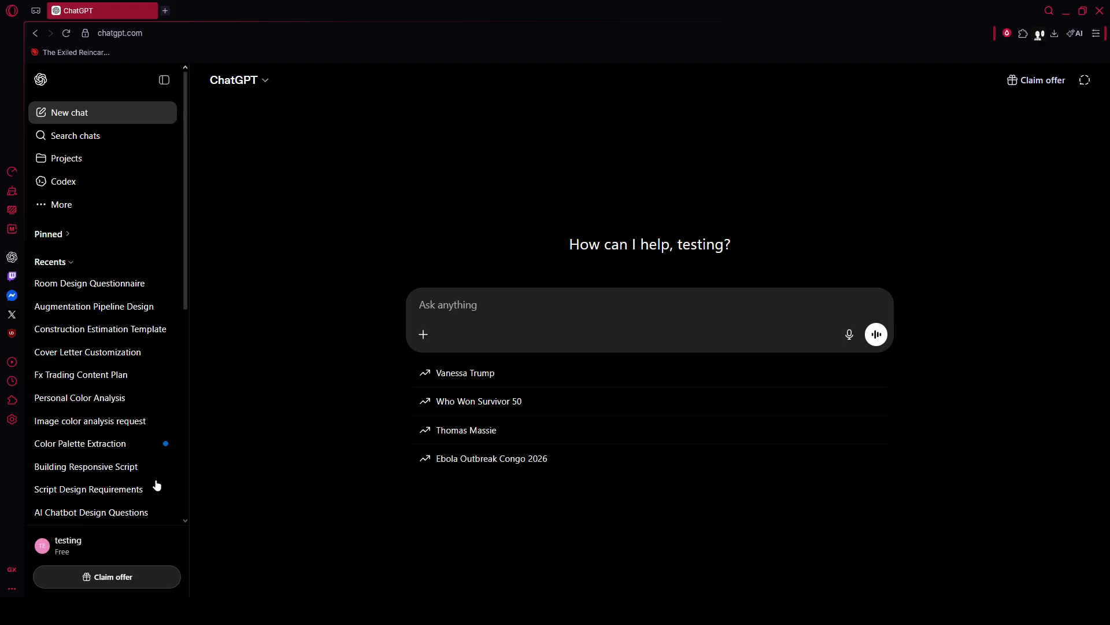
# Check the saved memories in the Personalization settings, and close the settings
pyautogui.click(119, 545)
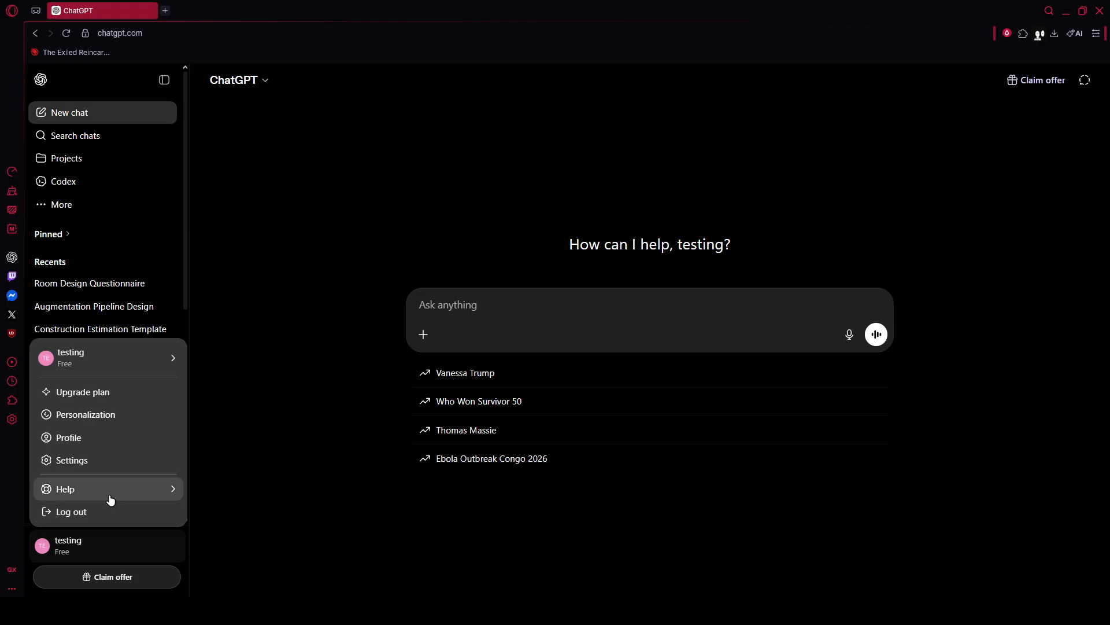
pyautogui.click(96, 461)
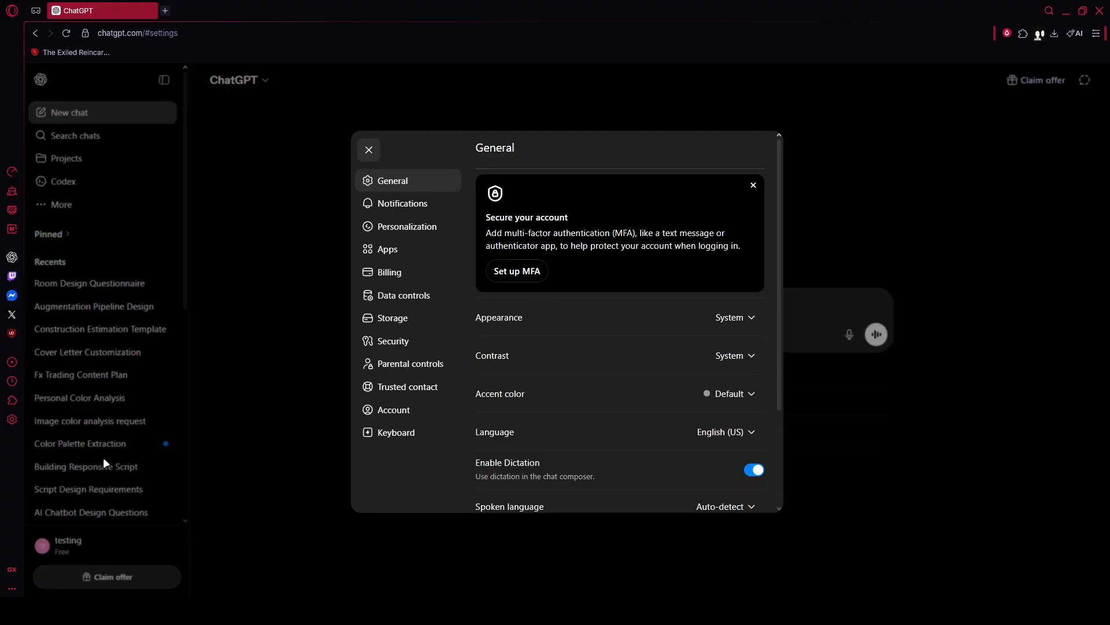
pyautogui.click(398, 225)
pyautogui.scroll(-5, 549, 345)
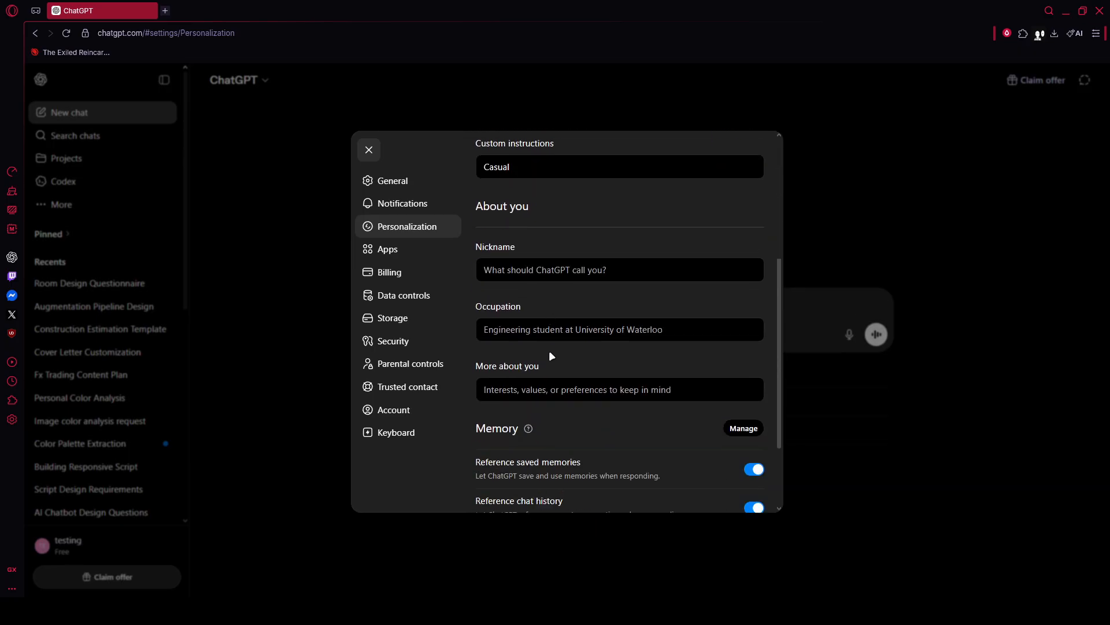
pyautogui.click(752, 381)
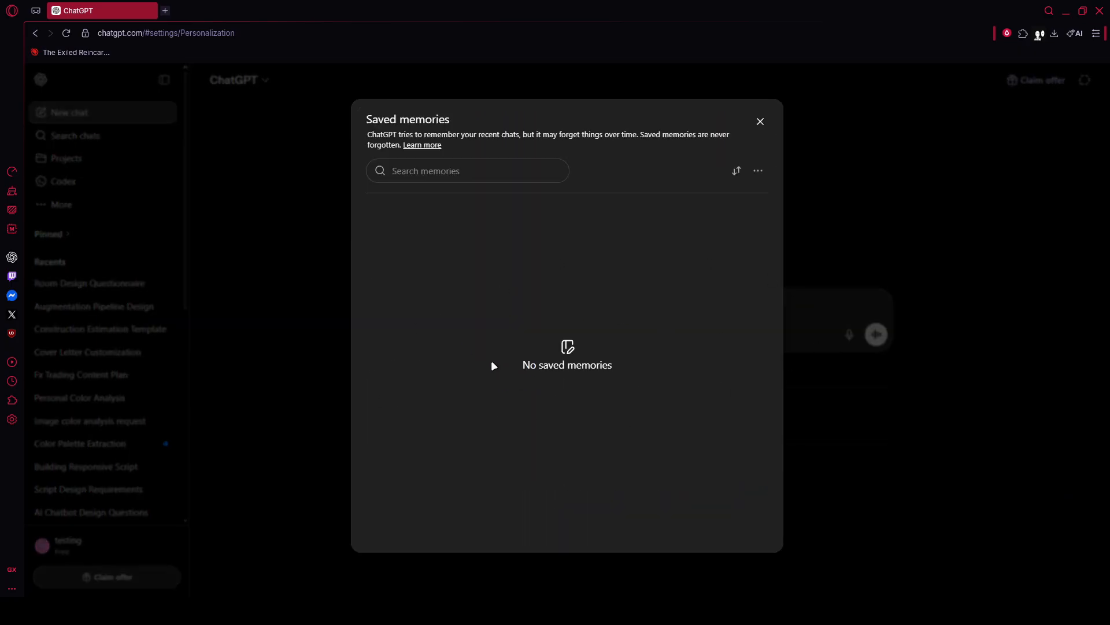
pyautogui.click(760, 121)
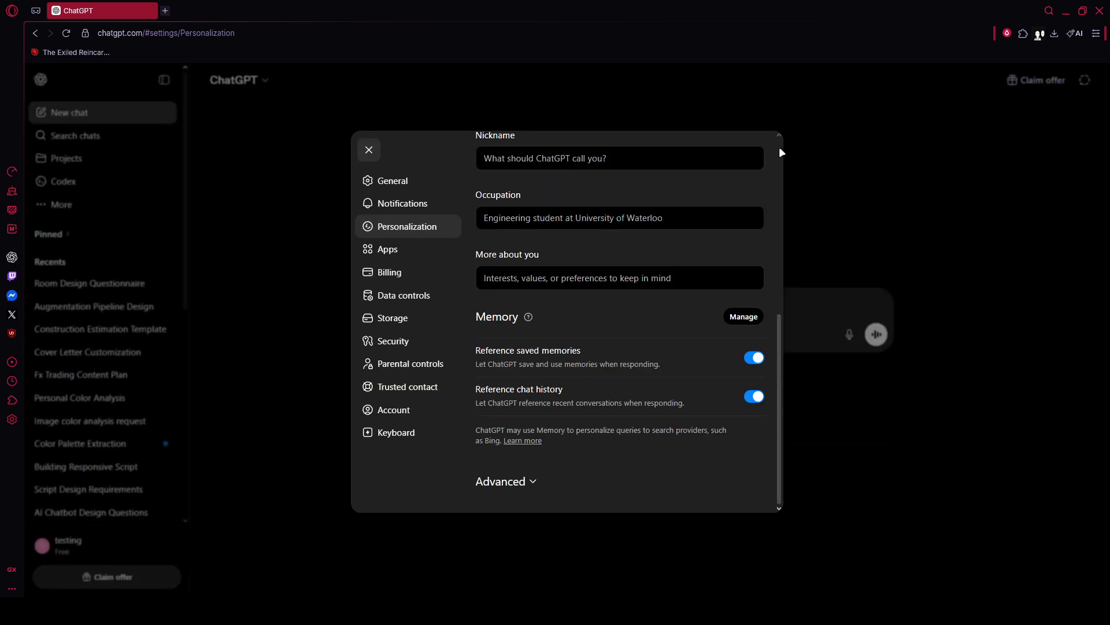
pyautogui.click(788, 155)
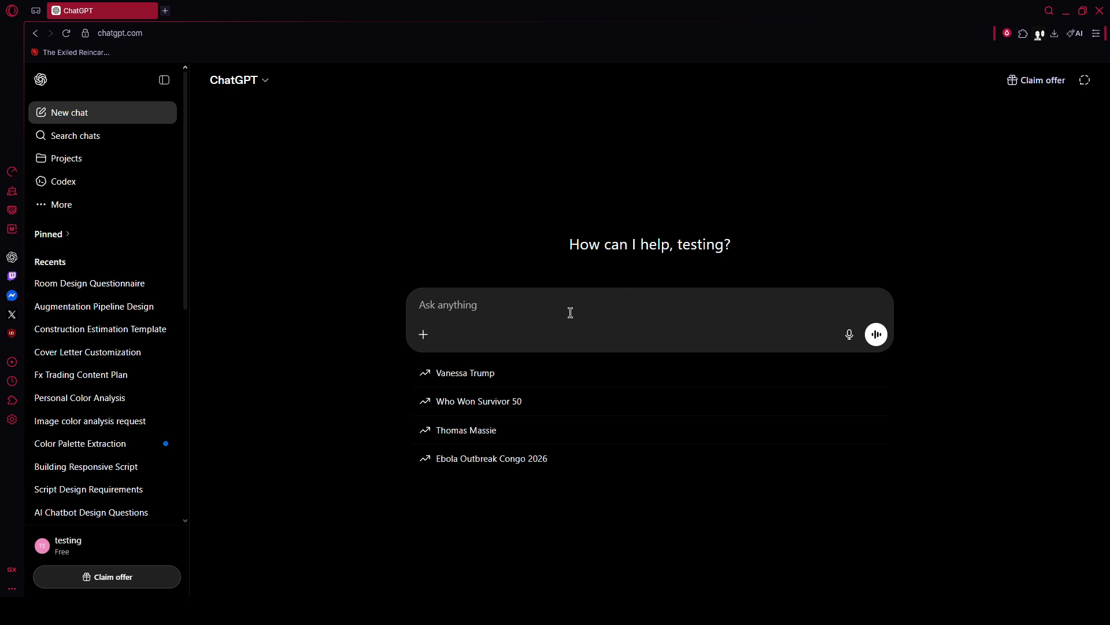
# Draft a prompt for an elite novelist, coach and editor to ask 3 one-by-one questions on theme, protagonist's conflict and tone before building a narrative blueprint
pyautogui.write('Act as an elite fiction novelist, master creative writing coach, and literary editor. I want to build a rich narrative blueprint for [insert your genre and premise]. Before you write any scenes or outlines, ask me 3 highly targeted questions one-by-one regarding my intended story theme, my protagonist’s internal conflict, and the overall narrative tone so we can customize this roadmap perfectly.')
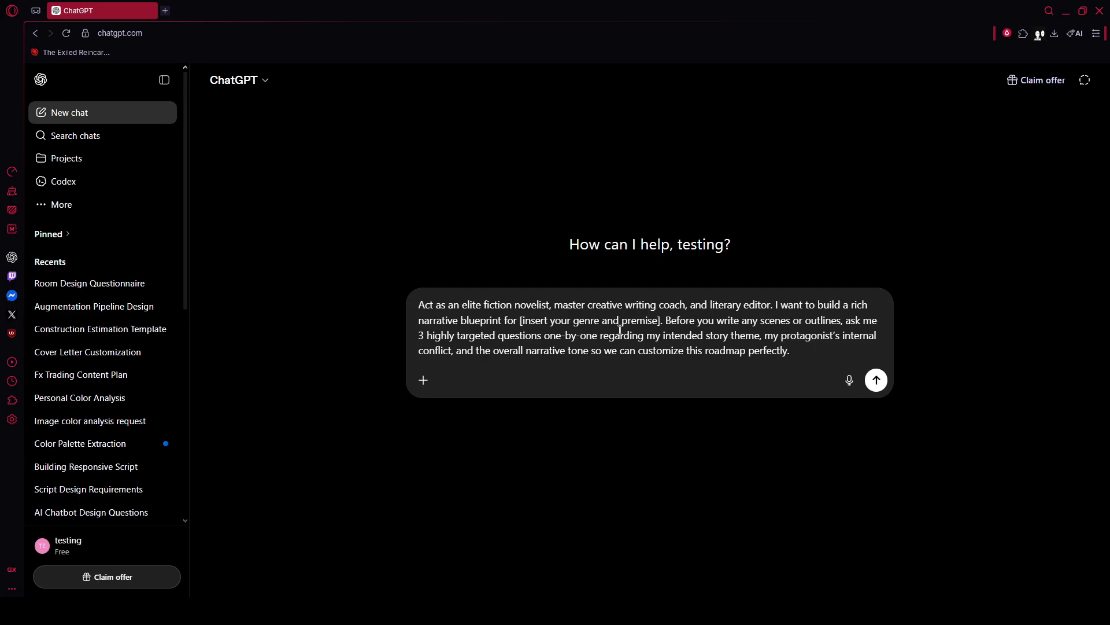
# Replace the bracketed genre and premise placeholder in the prompt with "you choose this" and send the prompt
pyautogui.click(659, 320)
pyautogui.press('BackSpace')
pyautogui.press('BackSpace')
pyautogui.press('BackSpace')
pyautogui.press('BackSpace')
pyautogui.press('BackSpace')
pyautogui.press('BackSpace')
pyautogui.press('BackSpace')
pyautogui.press('BackSpace')
pyautogui.press('BackSpace')
pyautogui.press('BackSpace')
pyautogui.press('BackSpace')
pyautogui.press('BackSpace')
pyautogui.press('BackSpace')
pyautogui.press('BackSpace')
pyautogui.press('BackSpace')
pyautogui.press('BackSpace')
pyautogui.press('BackSpace')
pyautogui.press('BackSpace')
pyautogui.press('BackSpace')
pyautogui.press('BackSpace')
pyautogui.press('BackSpace')
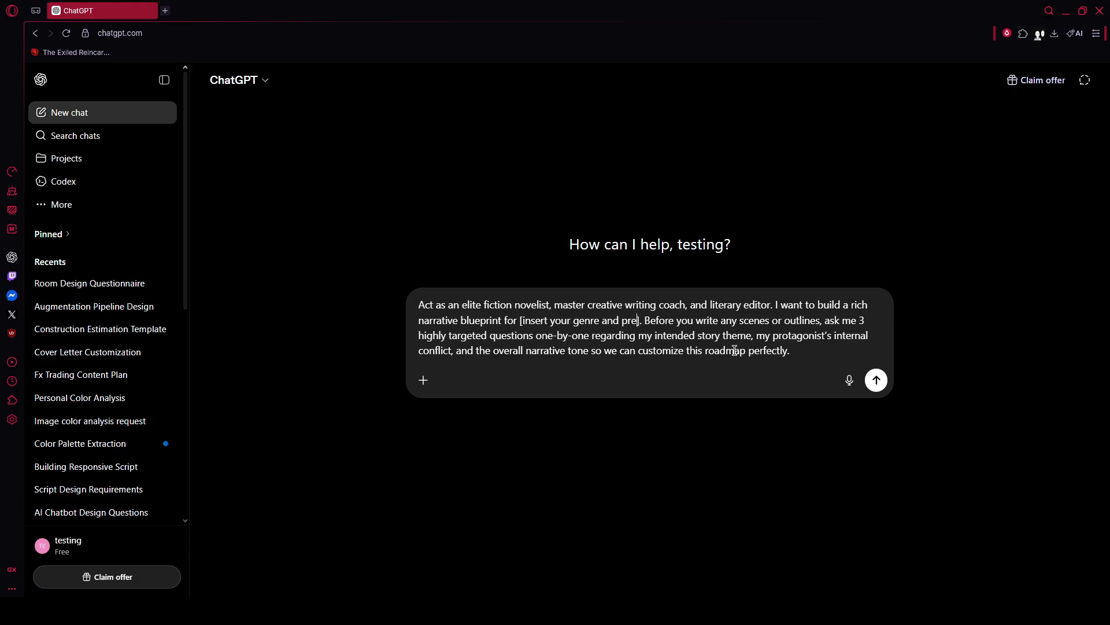
pyautogui.press('BackSpace')
pyautogui.press('BackSpace')
pyautogui.press('BackSpace')
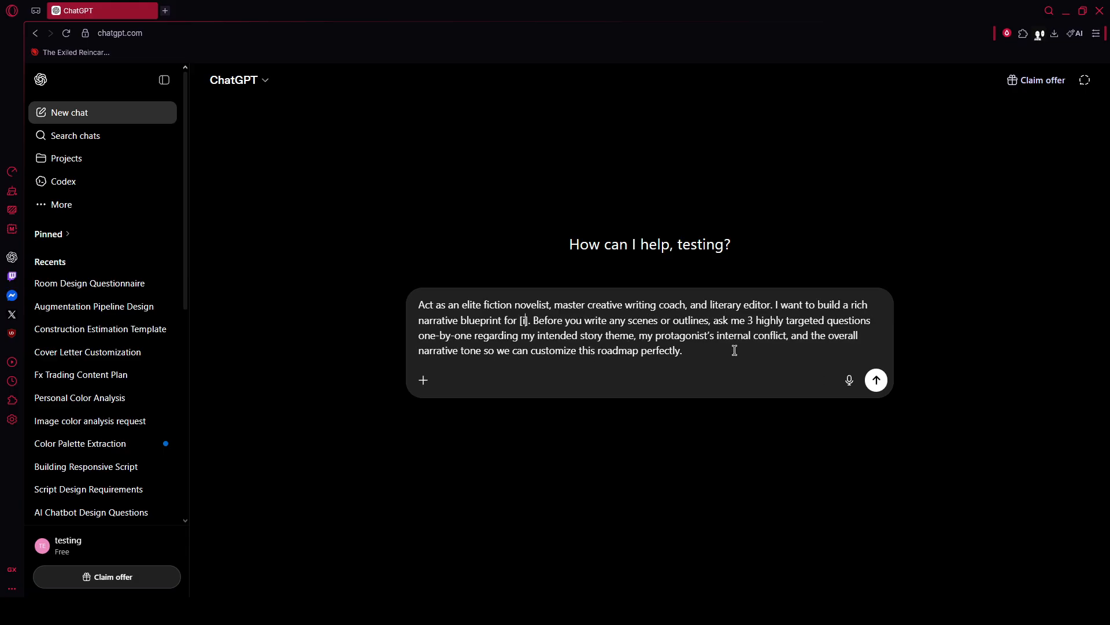
pyautogui.write('you ')
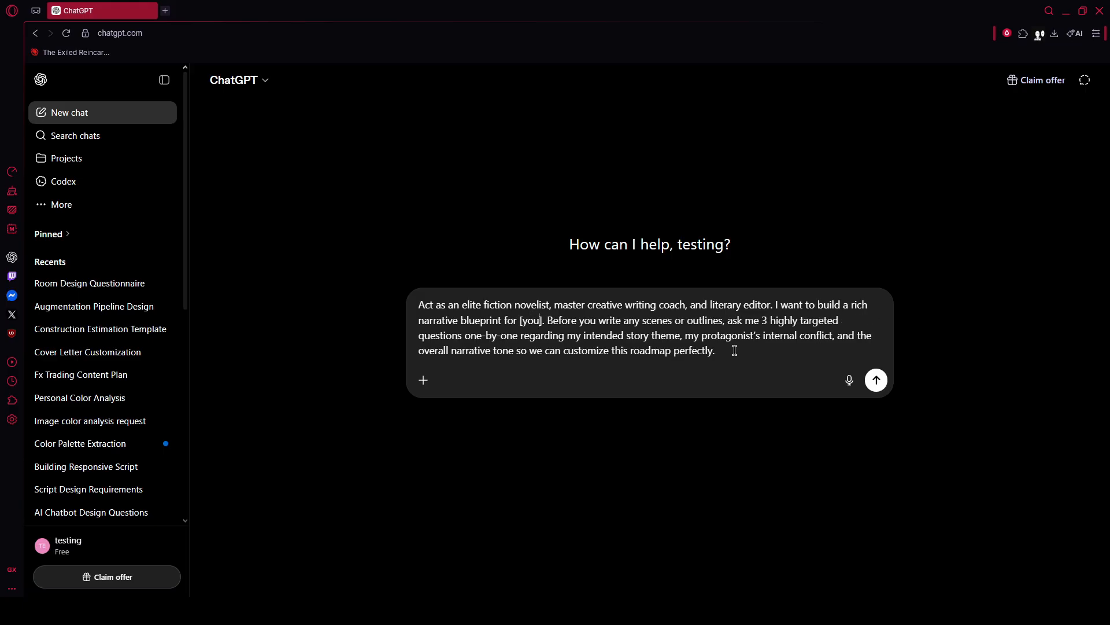
pyautogui.write('cho')
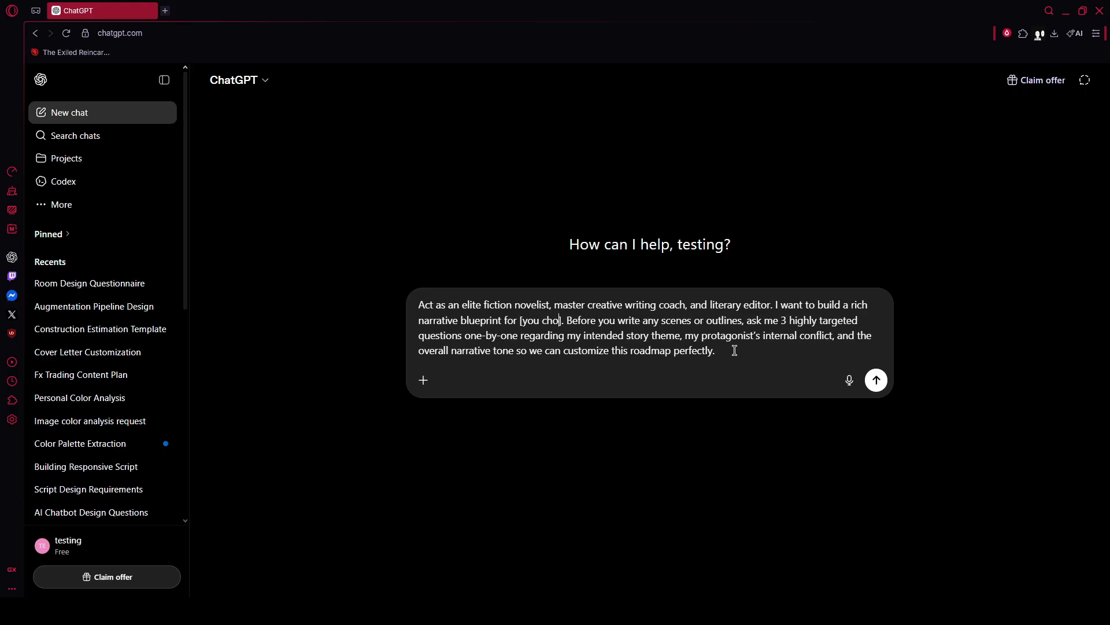
pyautogui.write('ose')
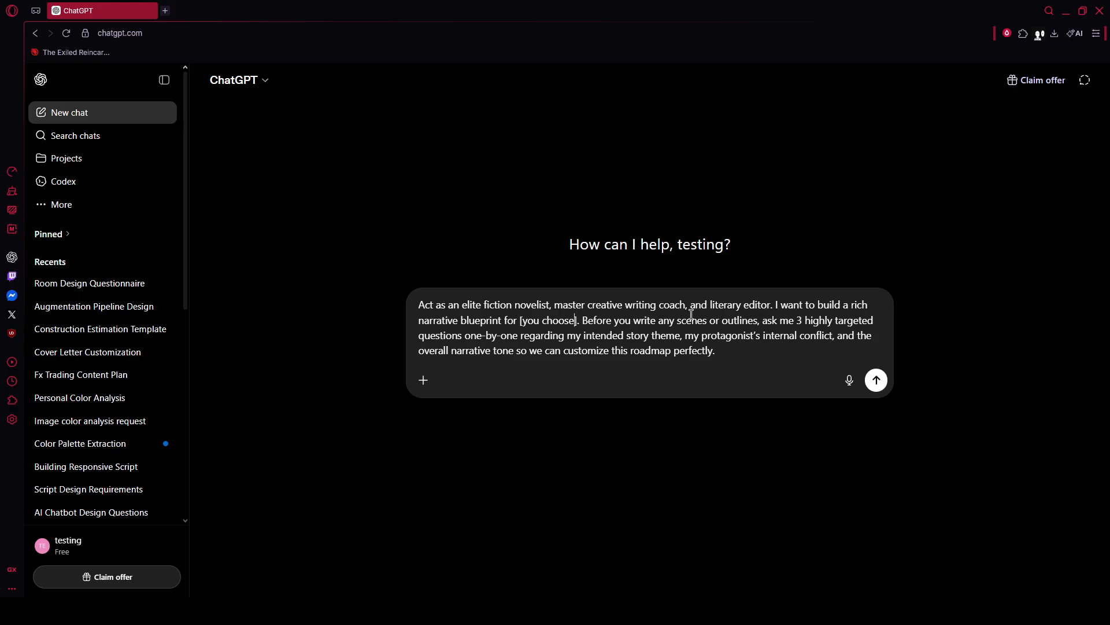
pyautogui.write(' this')
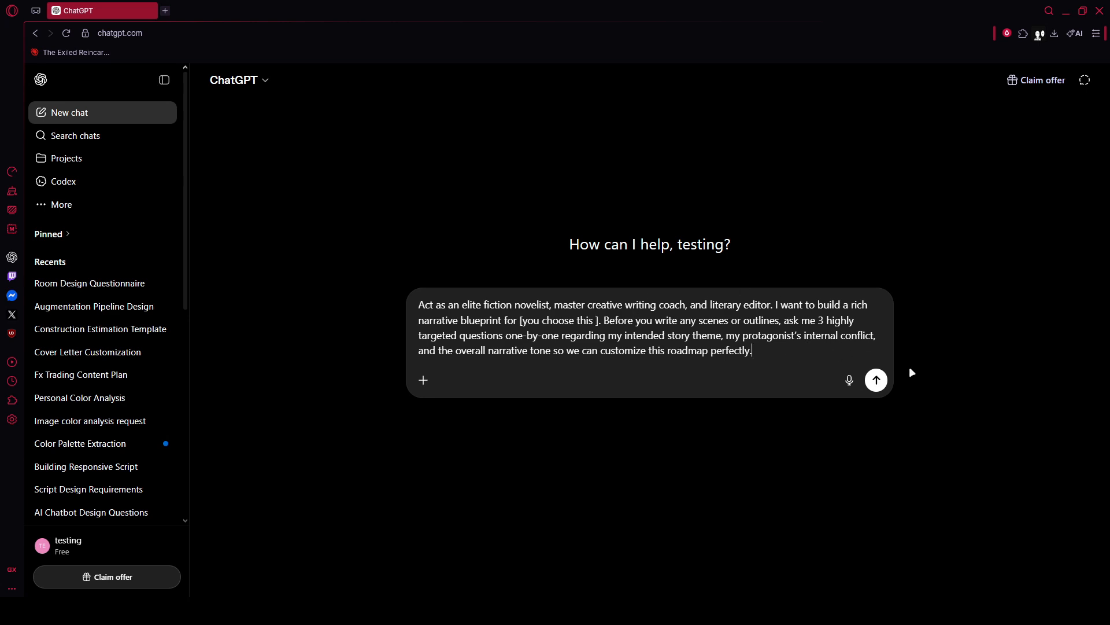
pyautogui.click(877, 380)
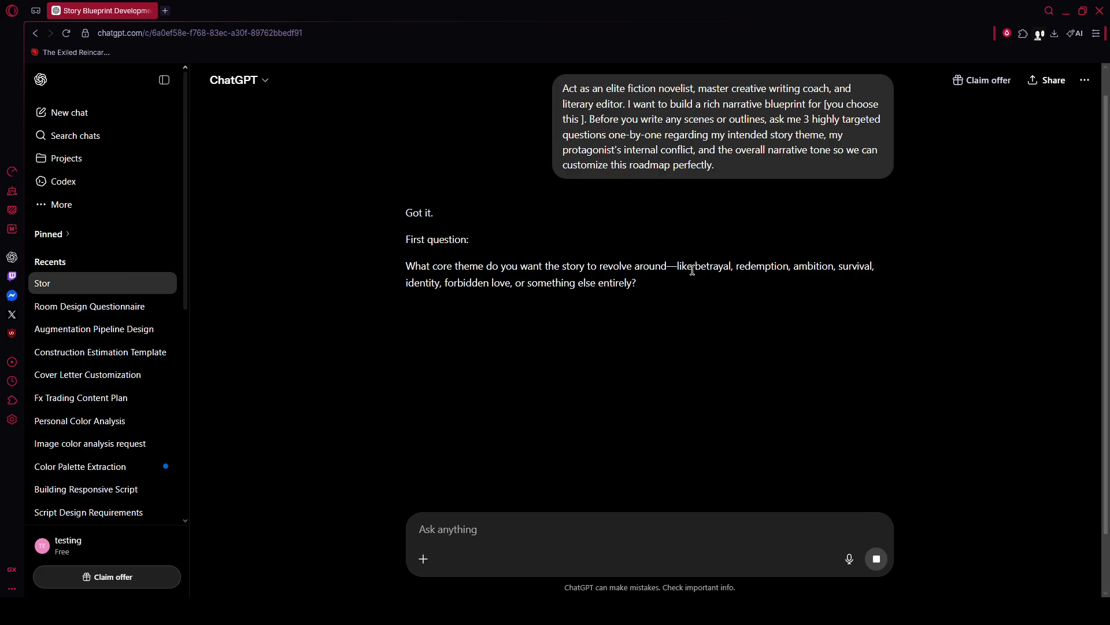
# Answer the first question about the story's core theme with "betrayal"
pyautogui.moveTo(693, 268); pyautogui.dragTo(723, 272)
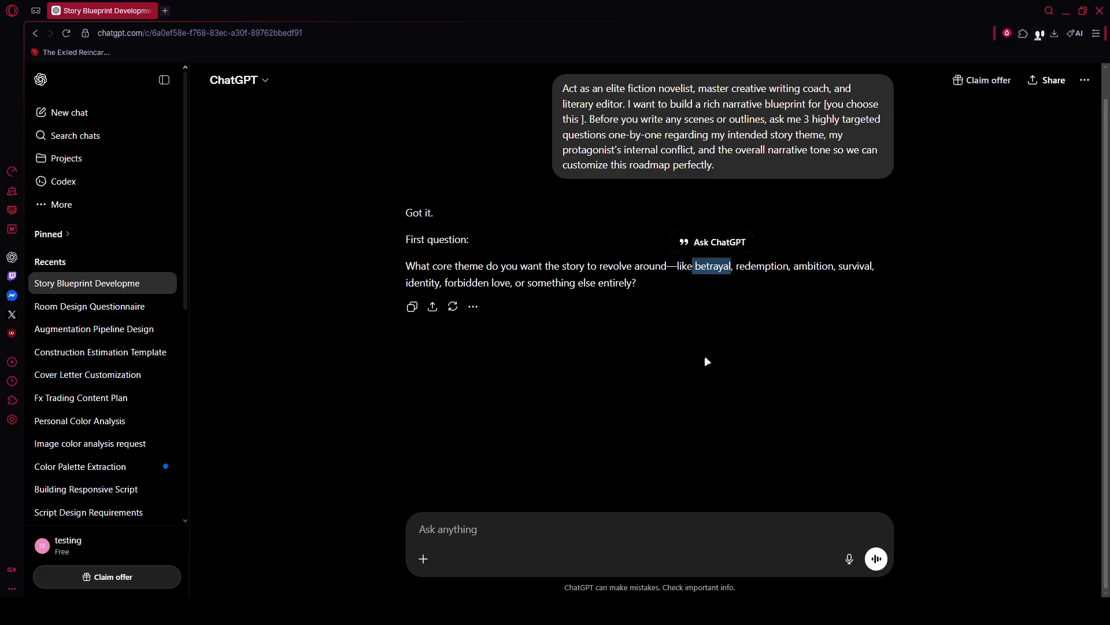
pyautogui.click(598, 530)
pyautogui.write('betrayal')
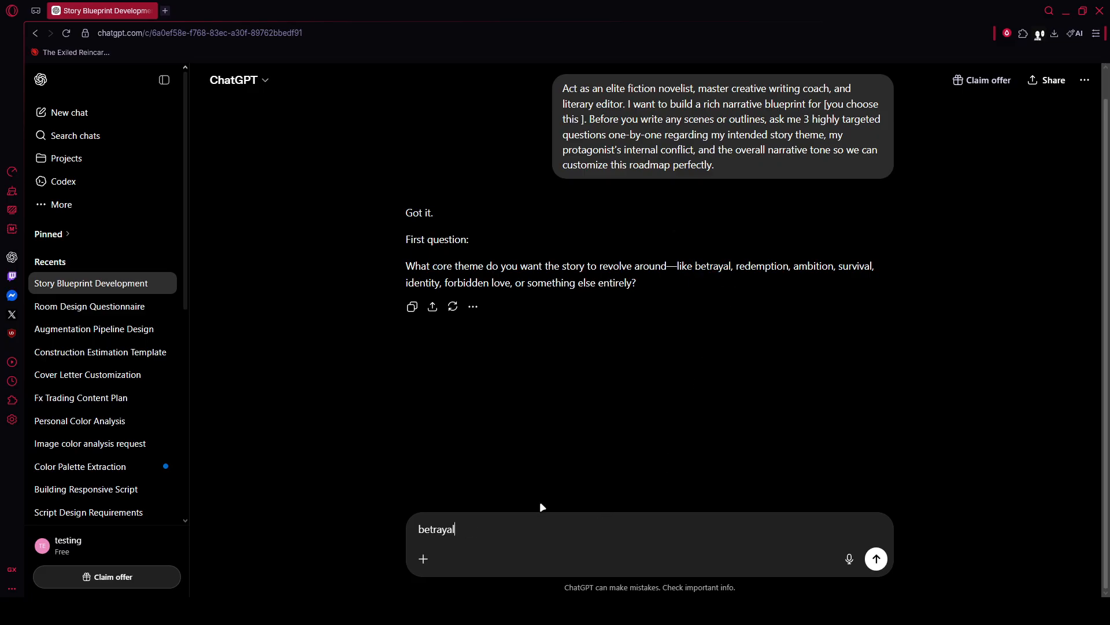
pyautogui.press('Return')
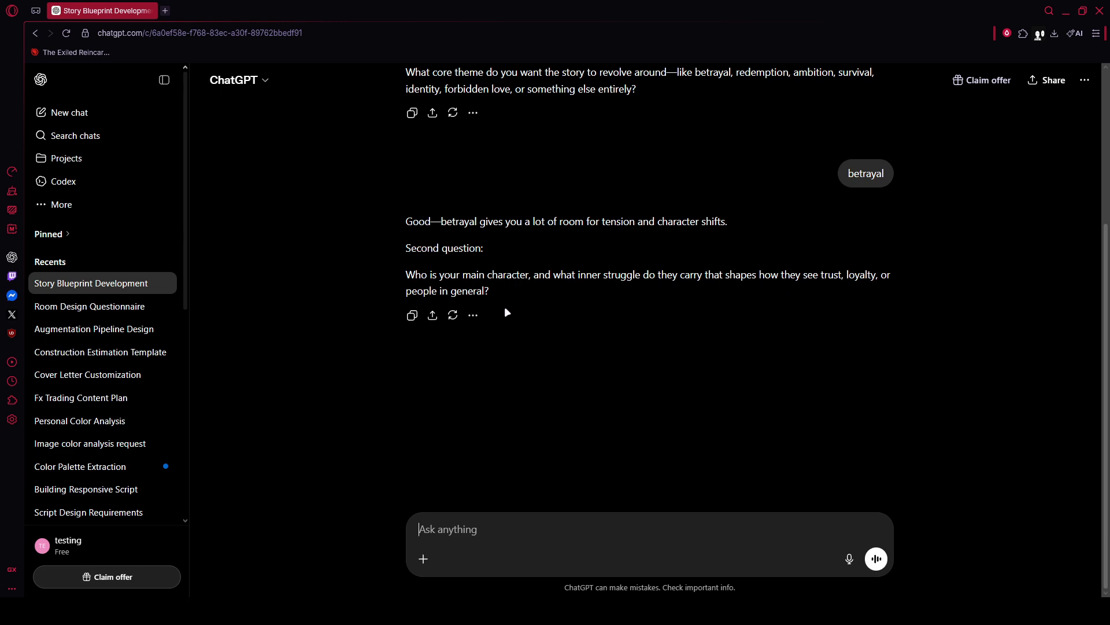
# Answer the second question about the main character with "you choose the rest of the question"
pyautogui.click(452, 528)
pyautogui.write('you cj')
pyautogui.press('BackSpace')
pyautogui.write('hoose the rest of the question')
pyautogui.press('Return')
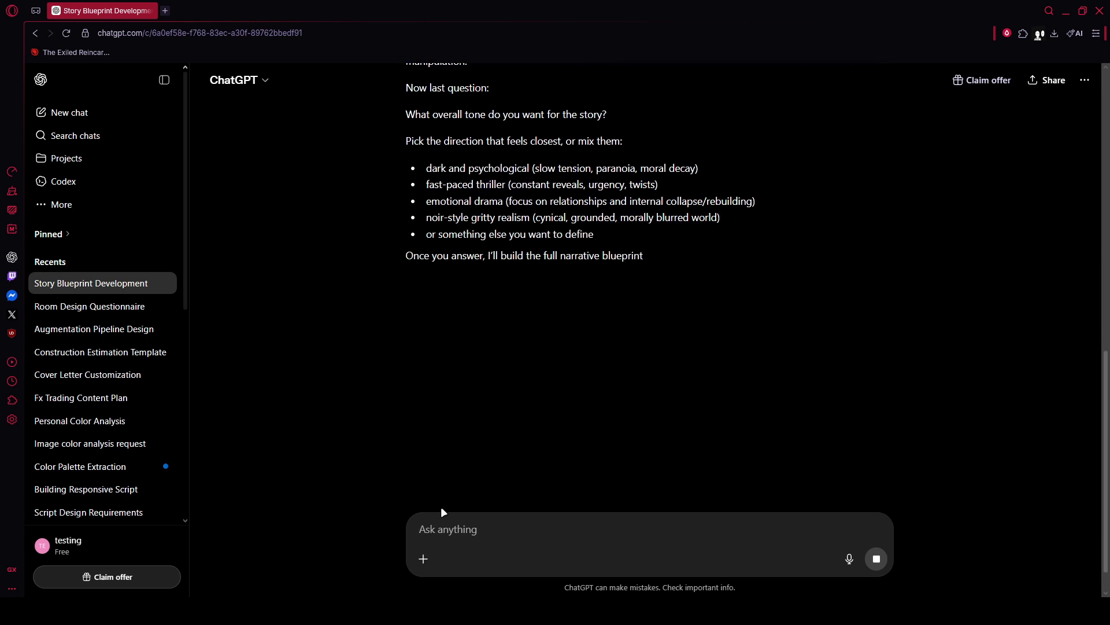
# Enable the Canvas tool for the next message and send "put it on the canvas"
pyautogui.write('/ca')
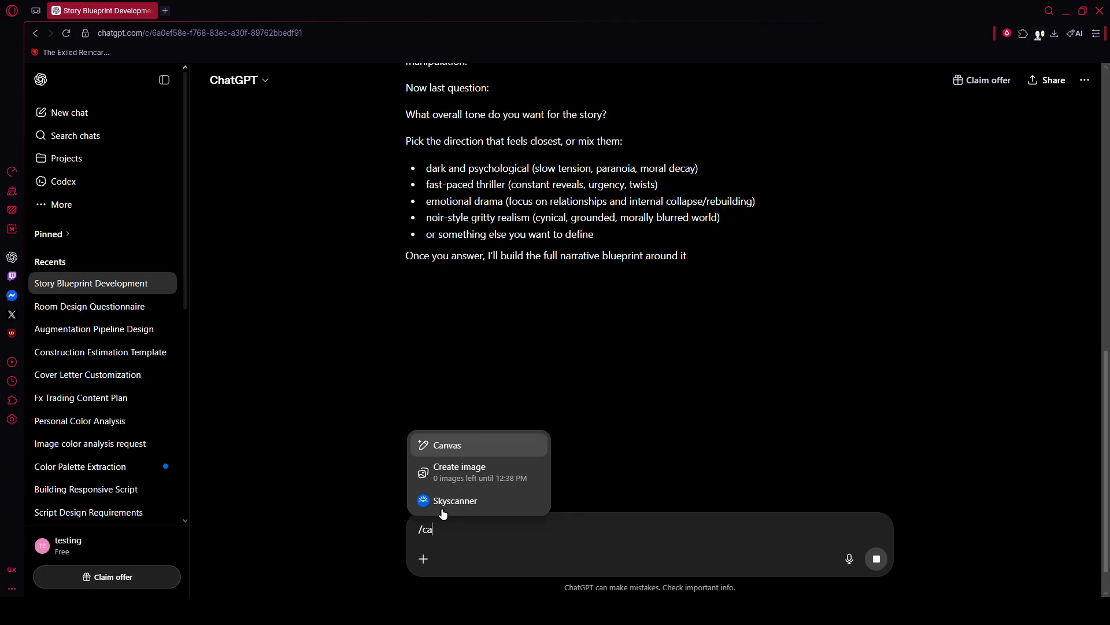
pyautogui.write('nvas')
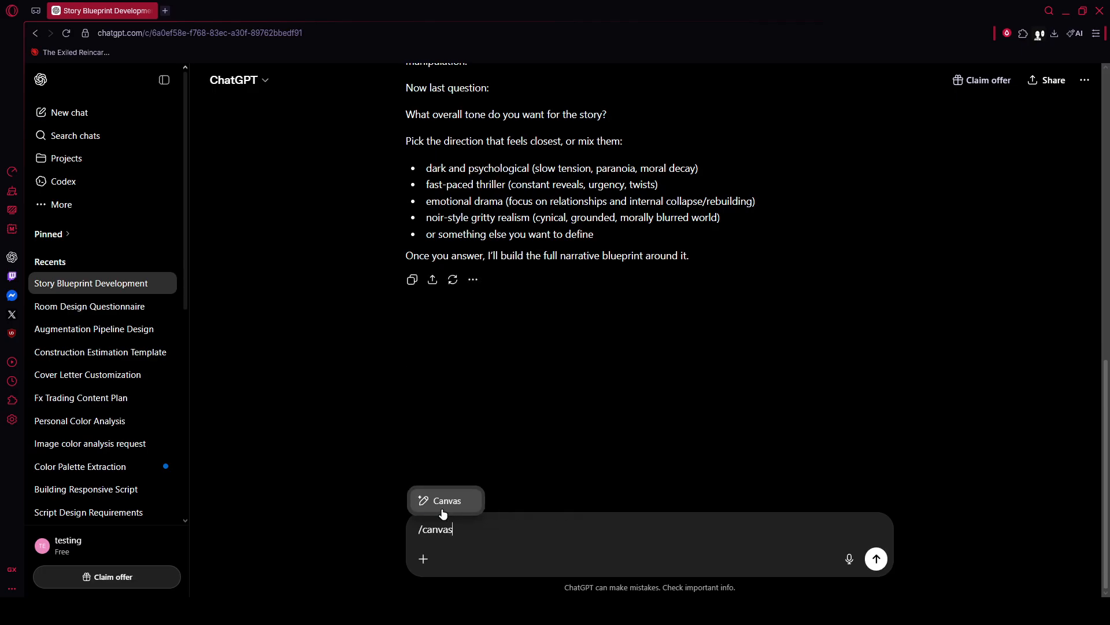
pyautogui.click(442, 509)
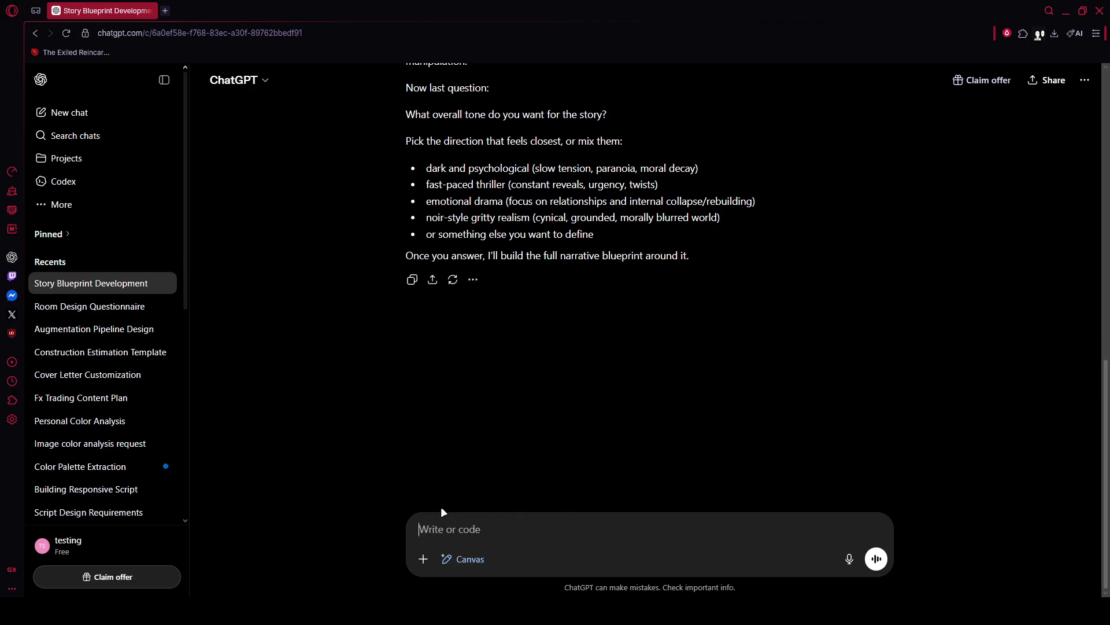
pyautogui.write('p')
pyautogui.write('ut it on the canvas')
pyautogui.press('Return')
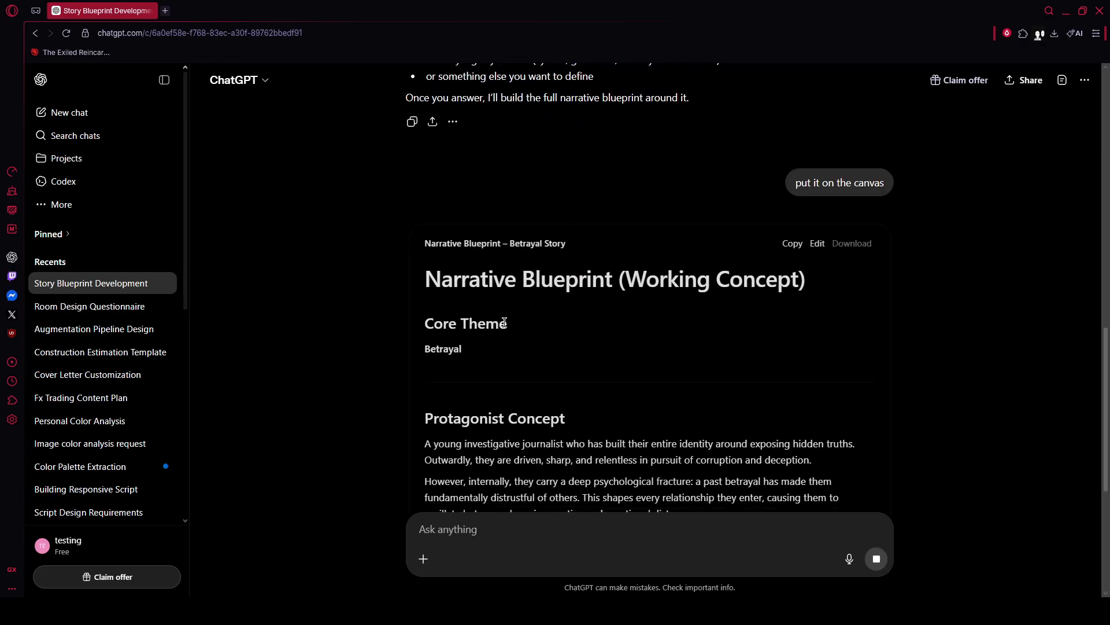
# Open the narrative blueprint in the canvas view and examine its Central Story Engine section
pyautogui.click(1062, 79)
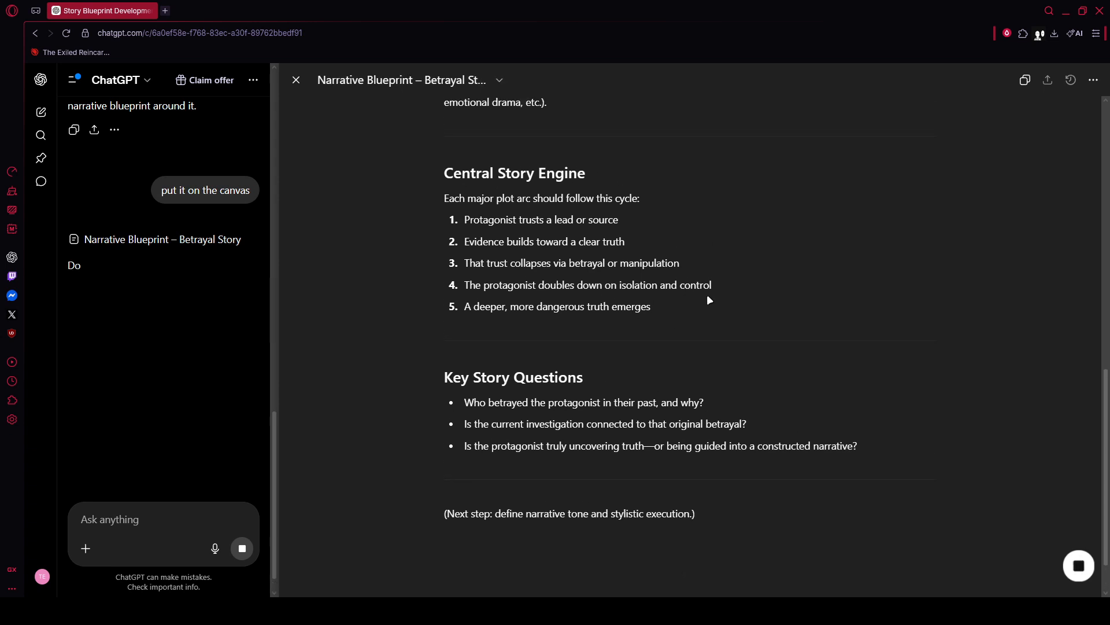
pyautogui.moveTo(691, 305); pyautogui.dragTo(444, 172)
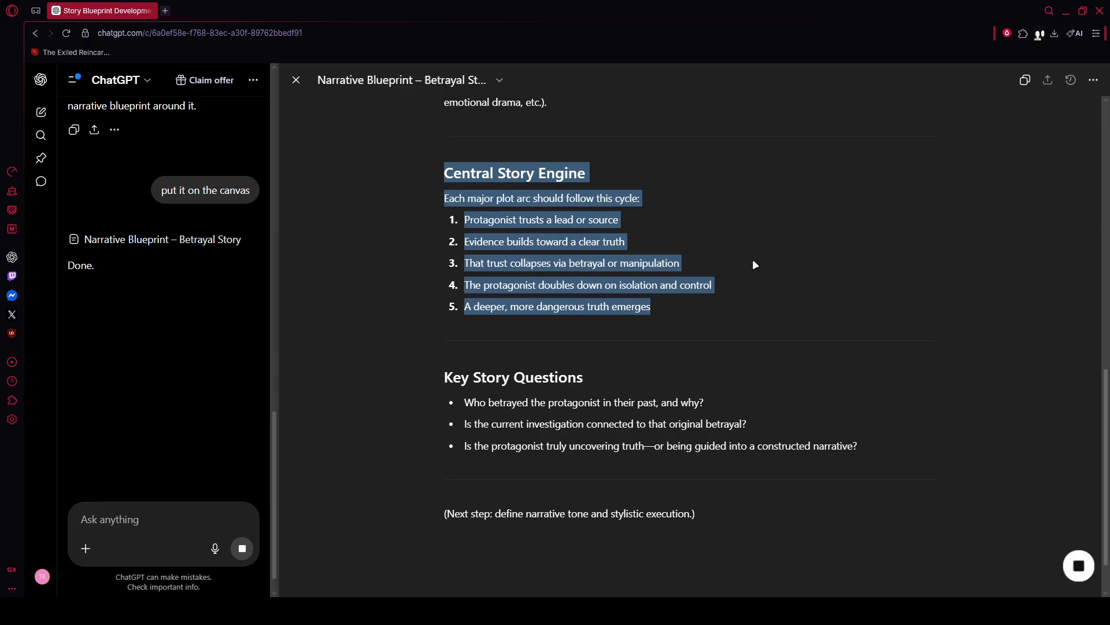
pyautogui.click(738, 241)
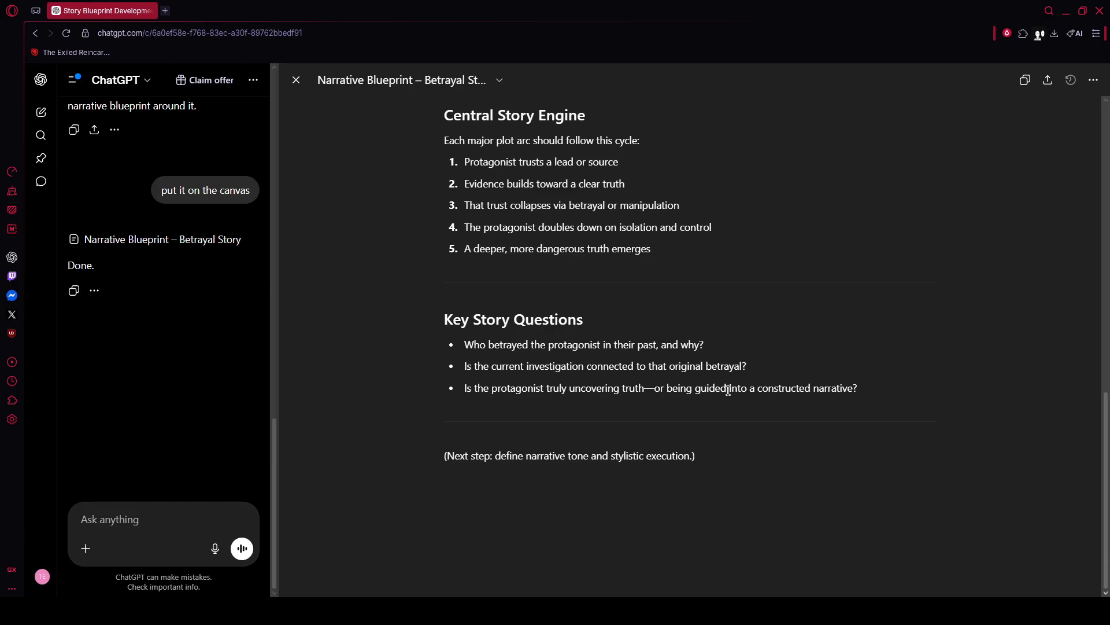
pyautogui.scroll(3, 739, 362)
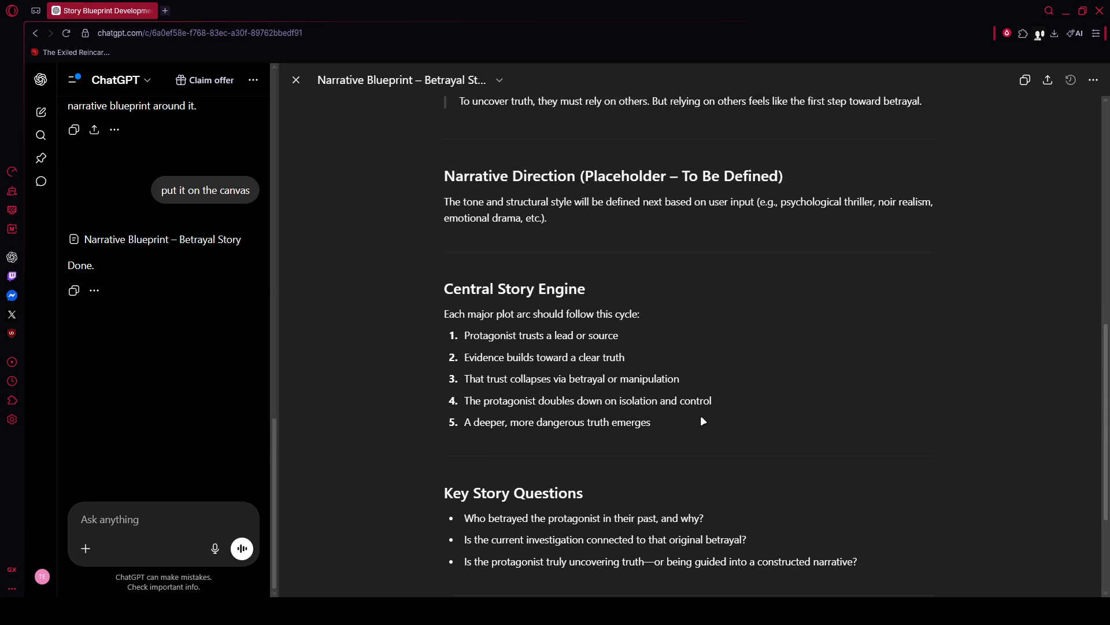
pyautogui.moveTo(701, 419); pyautogui.dragTo(443, 287)
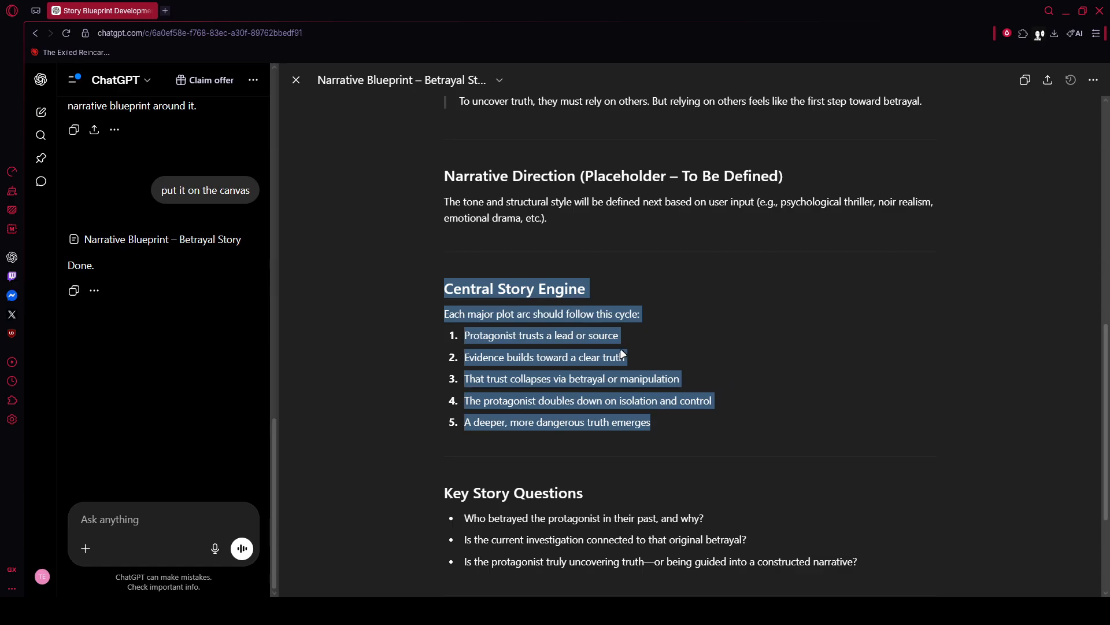
pyautogui.click(827, 373)
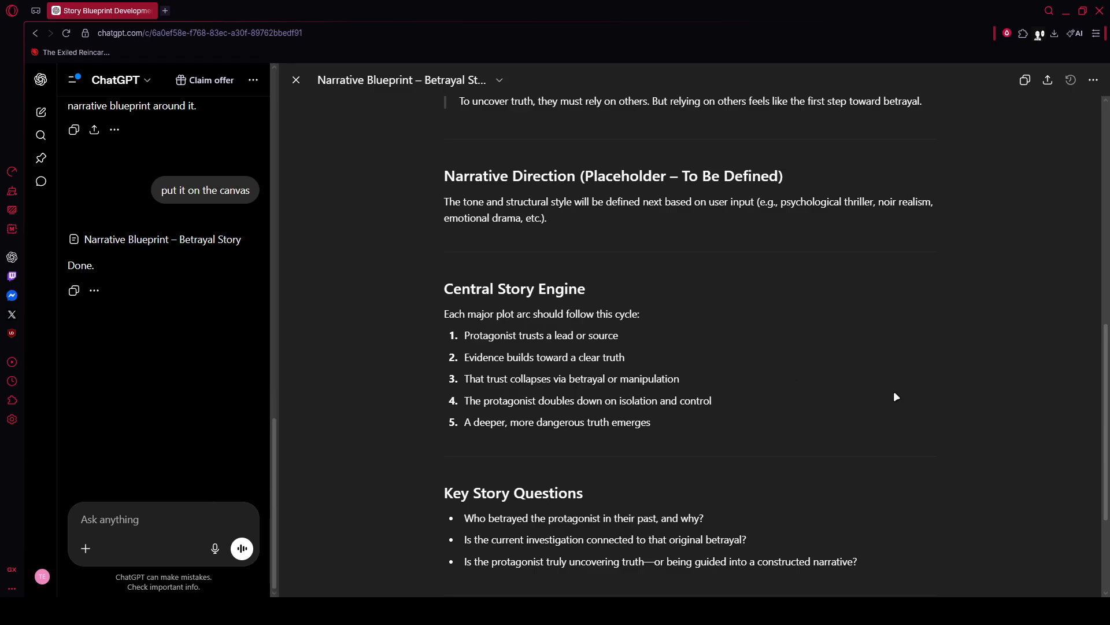
# Look at the download formats offered for the narrative blueprint, and close the options without downloading
pyautogui.click(1093, 80)
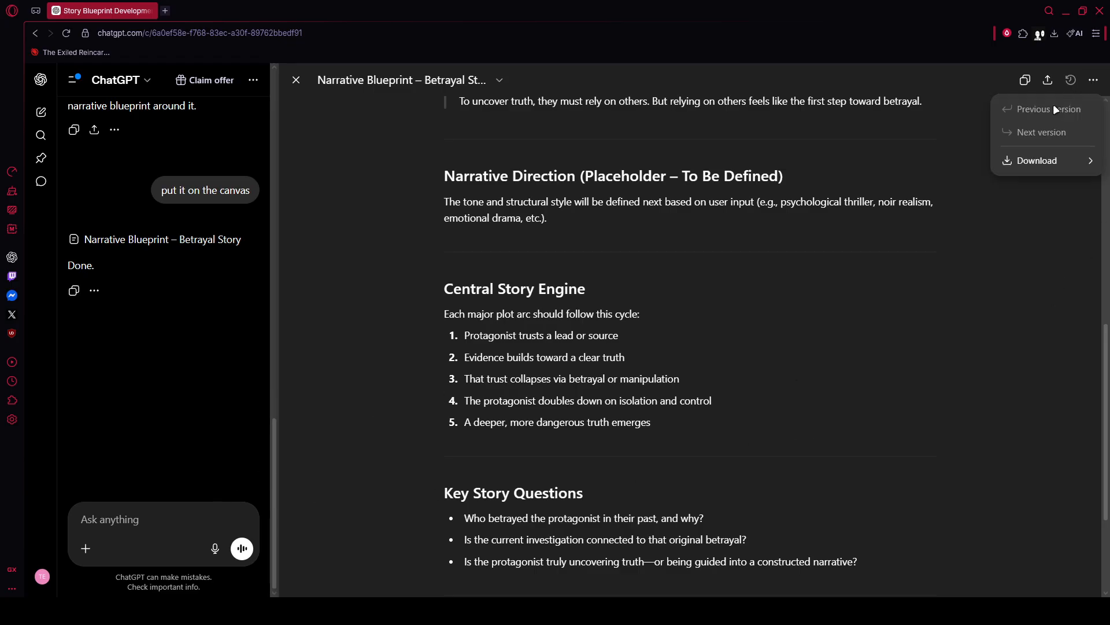
pyautogui.moveTo(1050, 160)
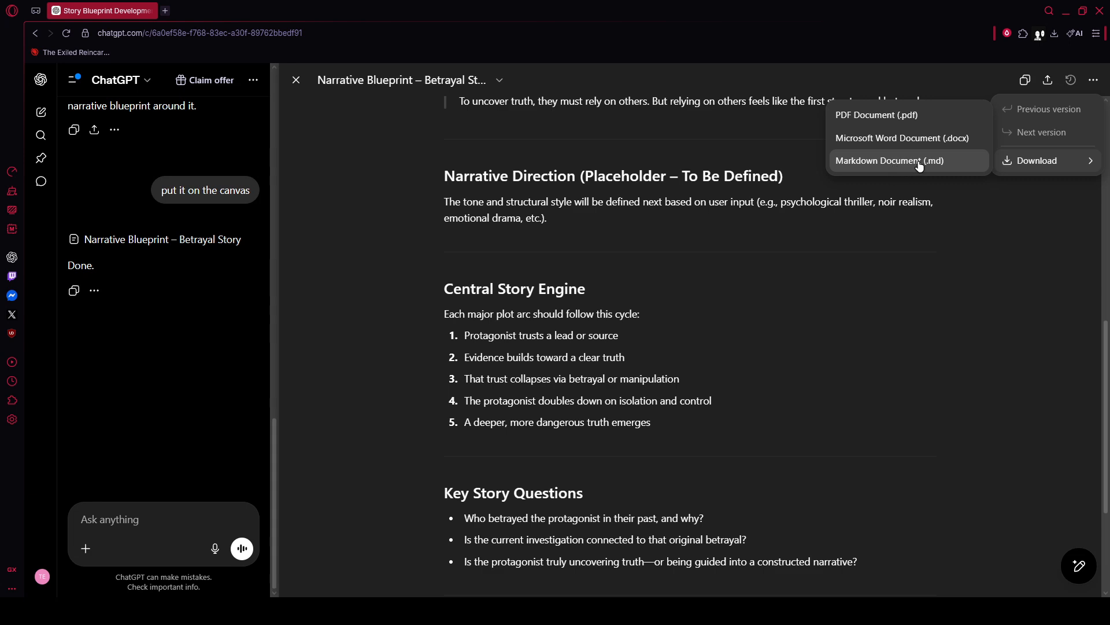
pyautogui.click(757, 329)
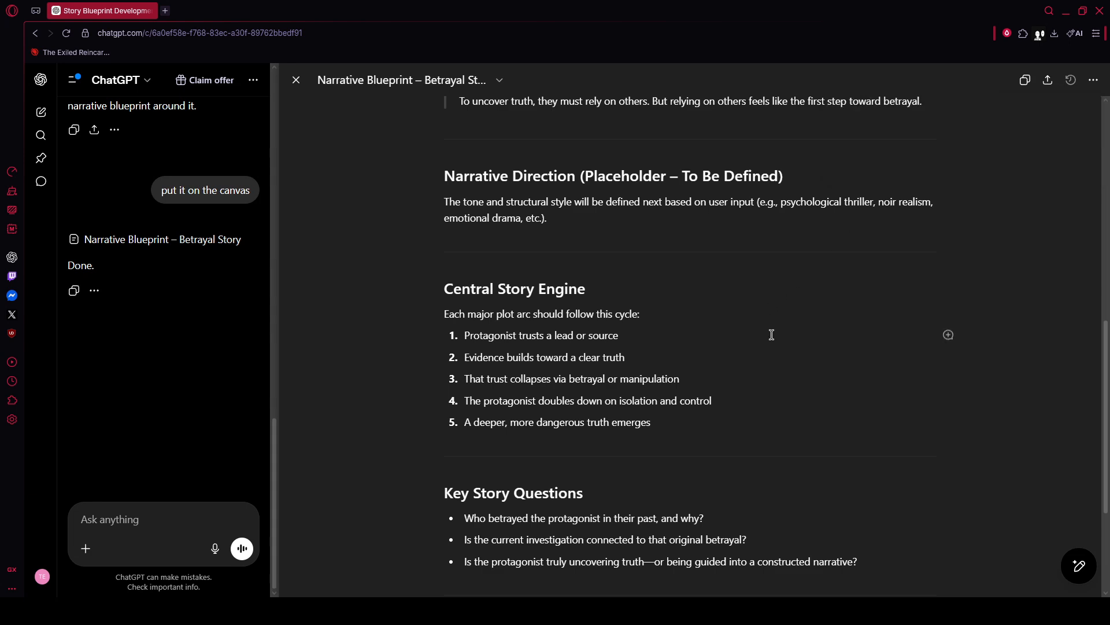